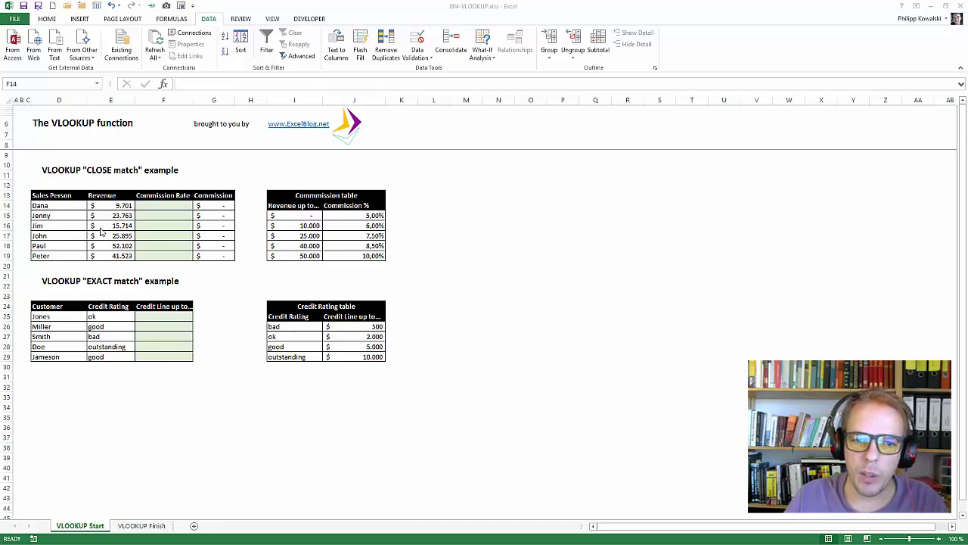
Step: In F14, start a VLOOKUP using $E14 as the lookup value and the CommissionTable range
{"action": "left_click", "coordinate": [117, 206]}
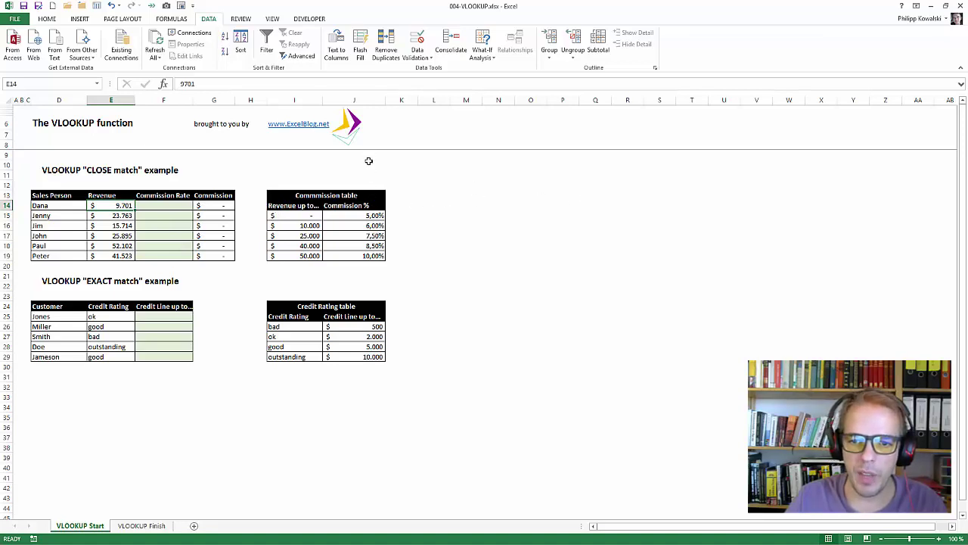
{"action": "left_click", "coordinate": [164, 209]}
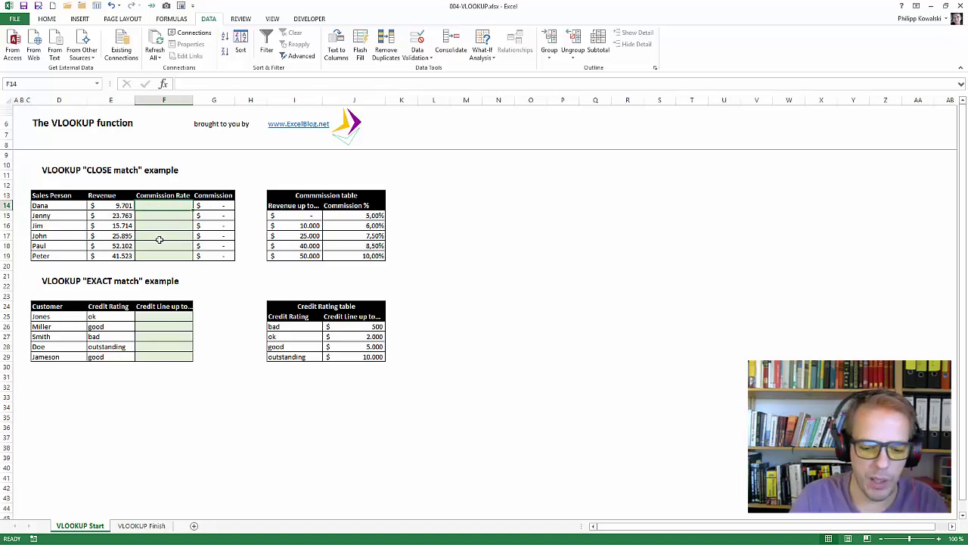
{"action": "type", "text": "=VL"}
{"action": "key", "text": "Tab"}
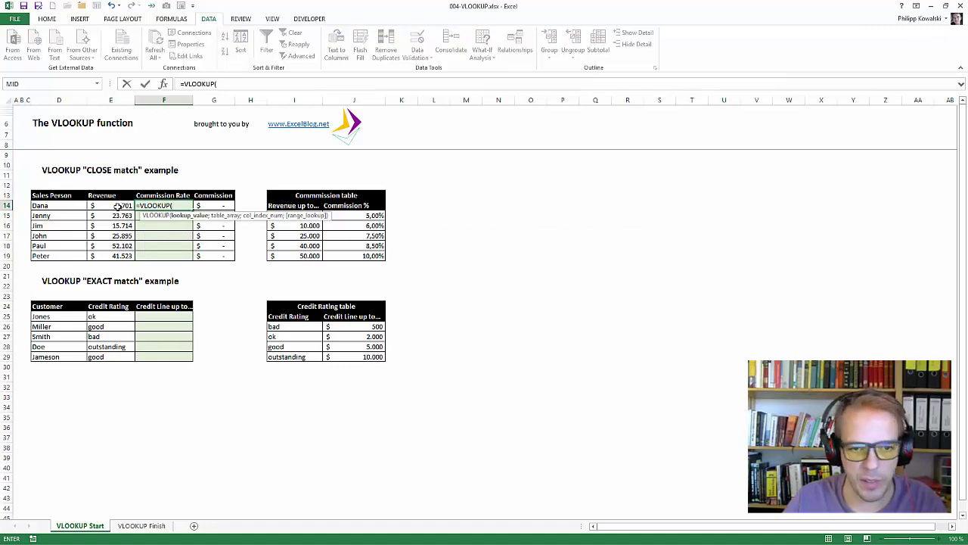
{"action": "left_click", "coordinate": [117, 206]}
{"action": "key", "text": "F4"}
{"action": "key", "text": "F4"}
{"action": "key", "text": "F4"}
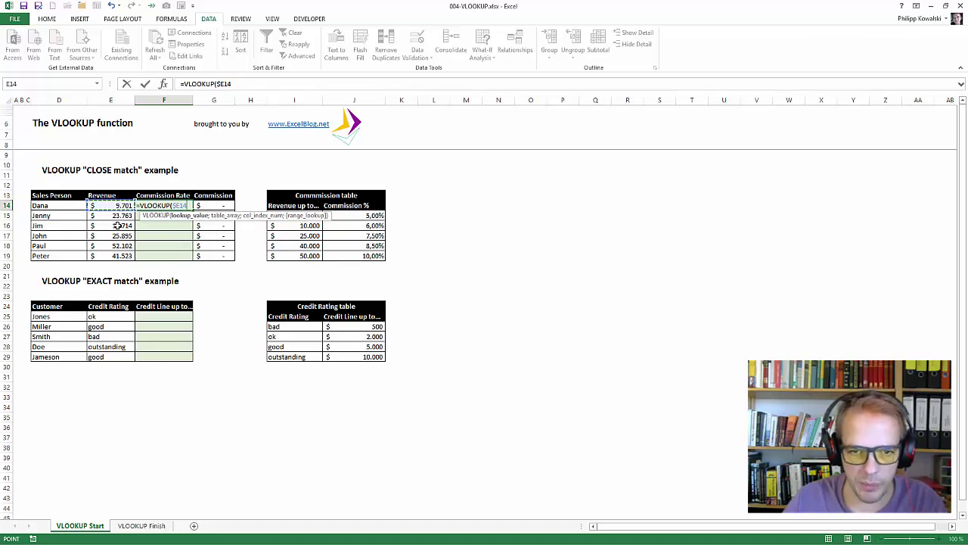
{"action": "type", "text": ";"}
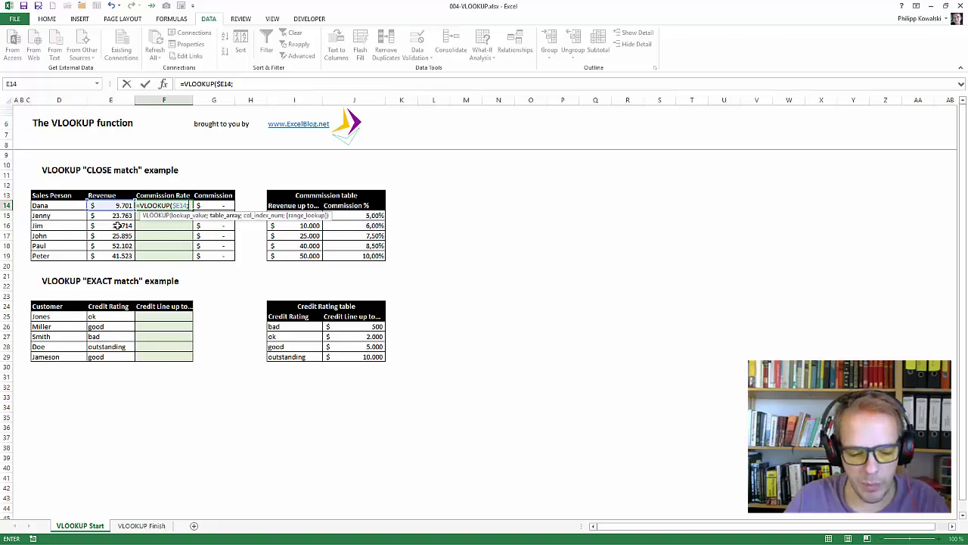
{"action": "type", "text": "$"}
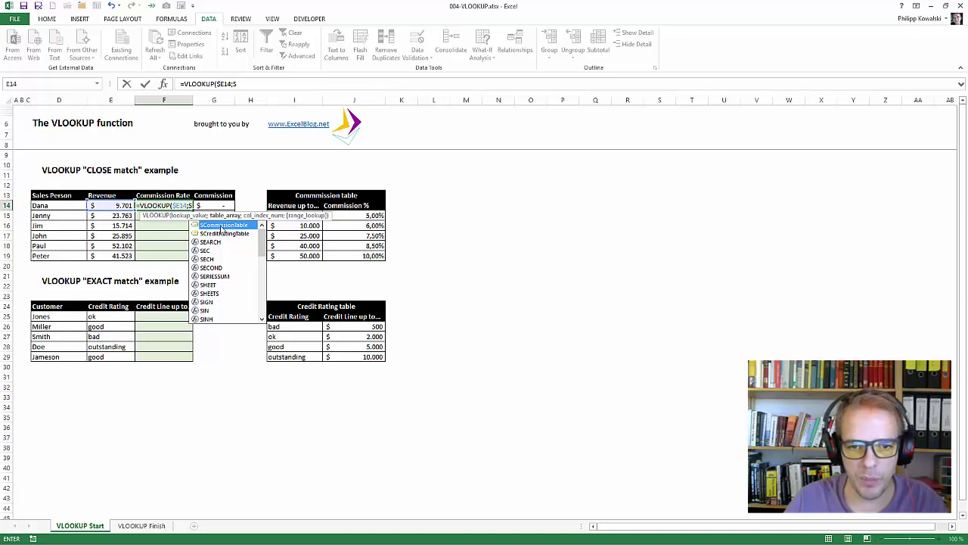
{"action": "double_click", "coordinate": [222, 226]}
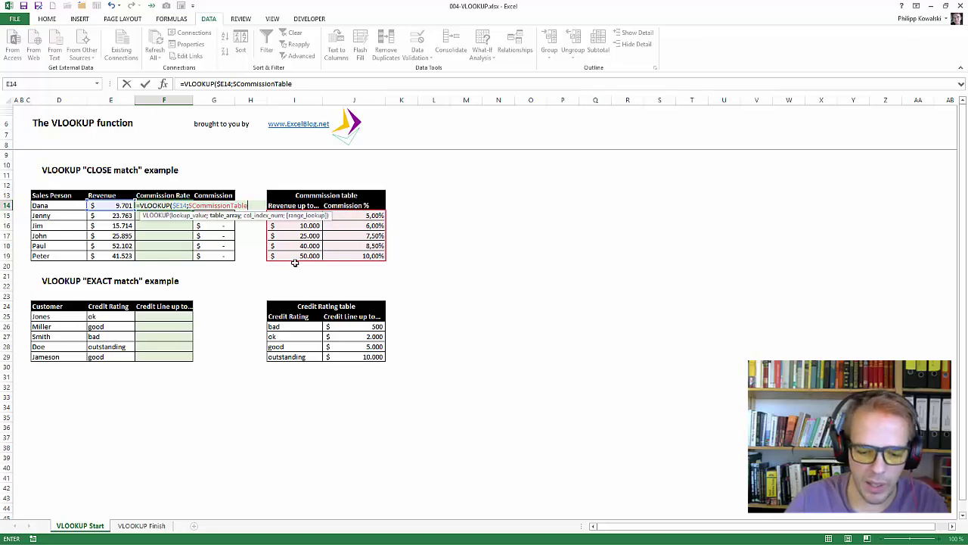
Step: Complete F14 as =VLOOKUP($E14;CommissionTable;2;TRUE), returning a 5,00% rate
{"action": "type", "text": ";"}
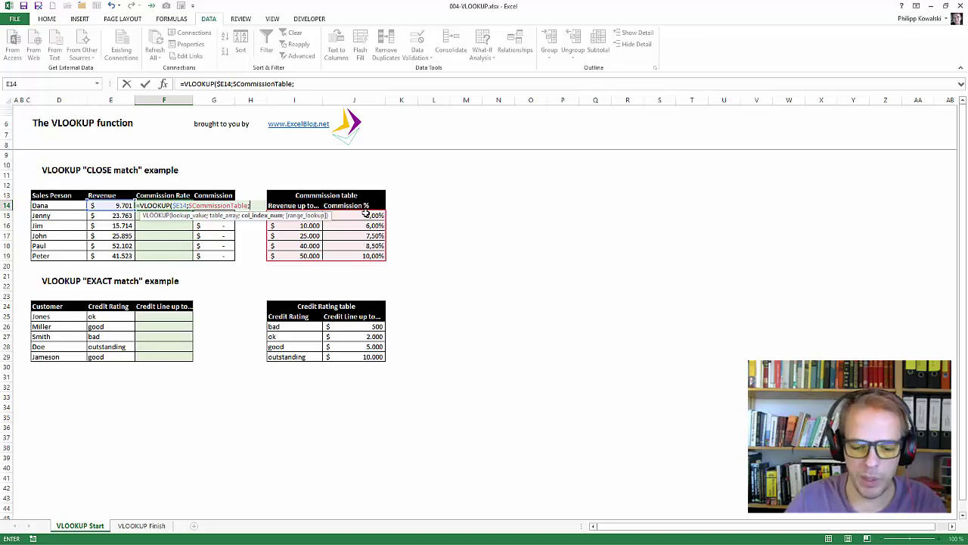
{"action": "type", "text": ";"}
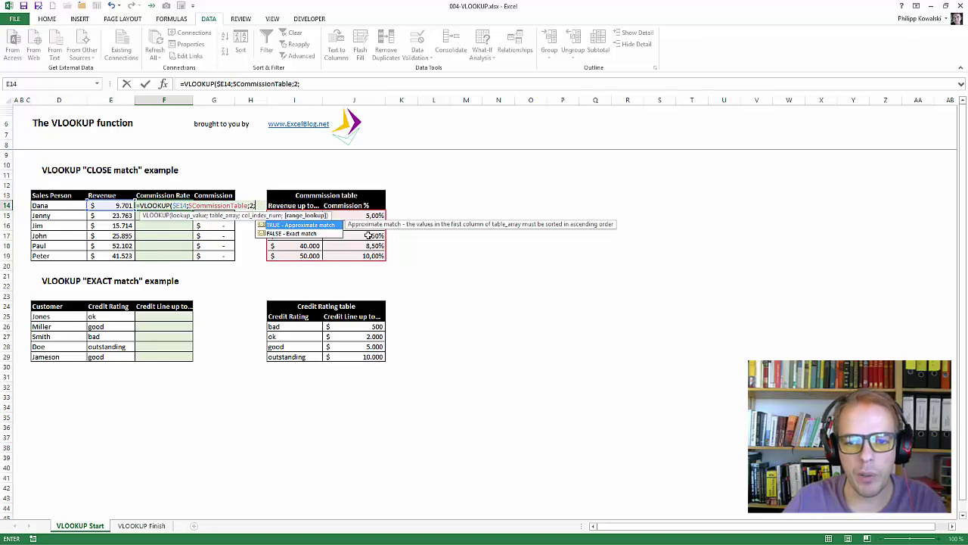
{"action": "key", "text": "Tab"}
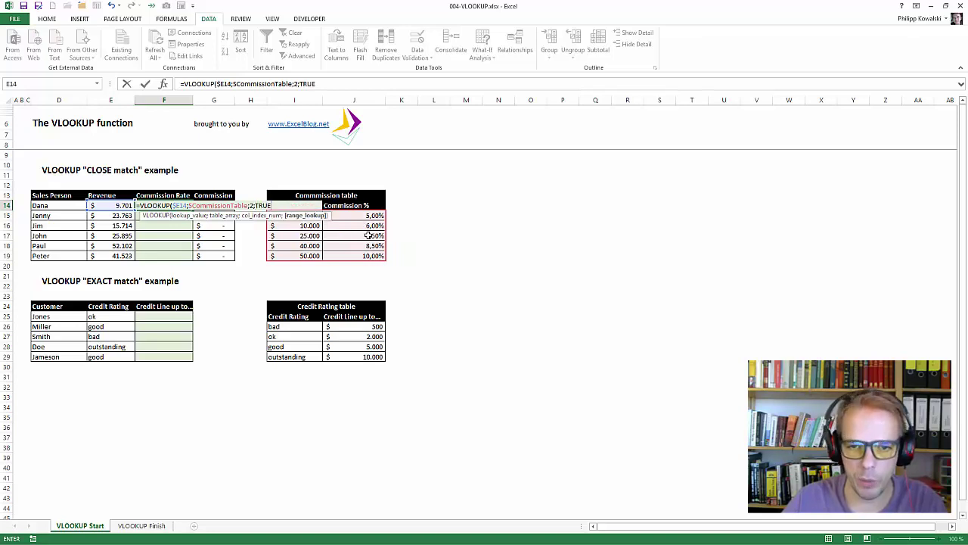
{"action": "type", "text": ")"}
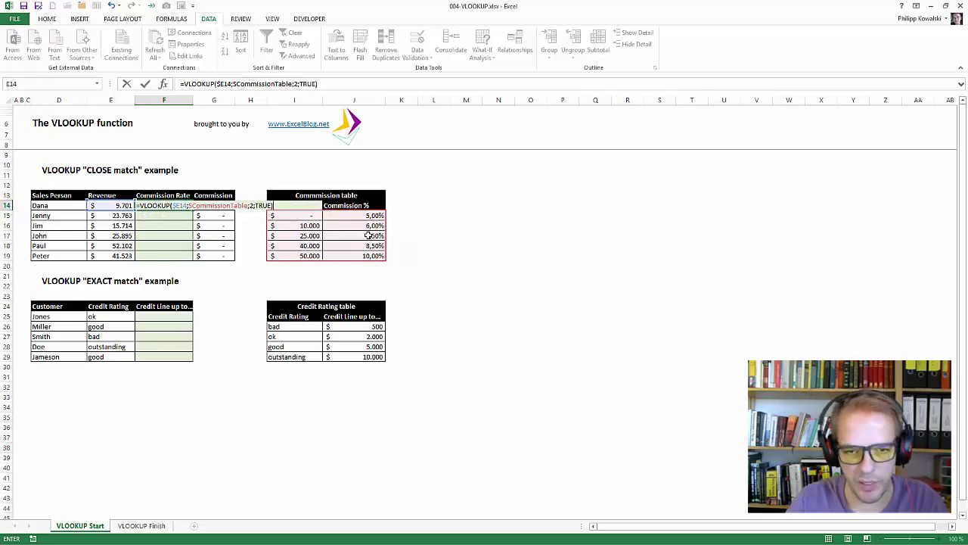
{"action": "key", "text": "ctrl+Return"}
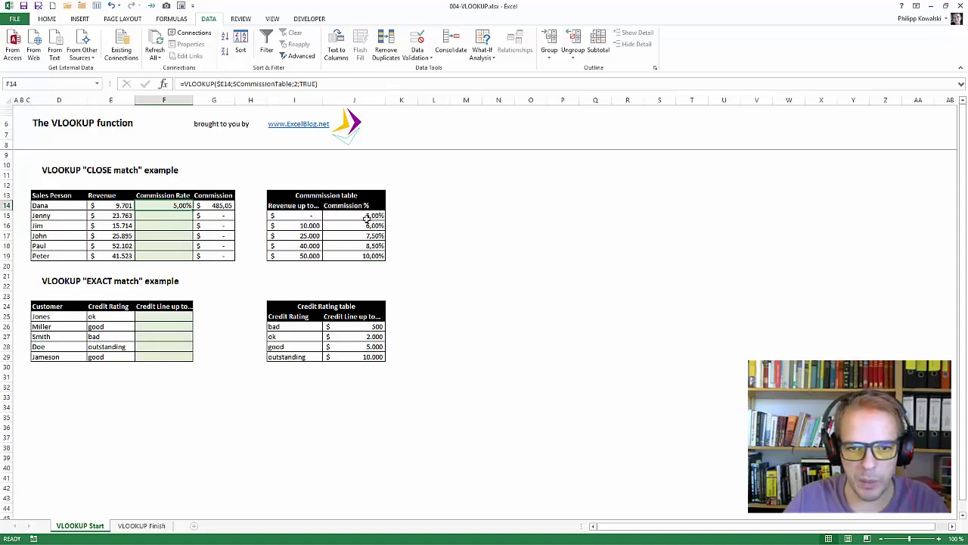
Step: Copy the rate formula down to F19, then compare rows 17–18 against the 25.000 bracket's 7,50% rate
{"action": "left_click_drag", "start_coordinate": [192, 210], "coordinate": [190, 259]}
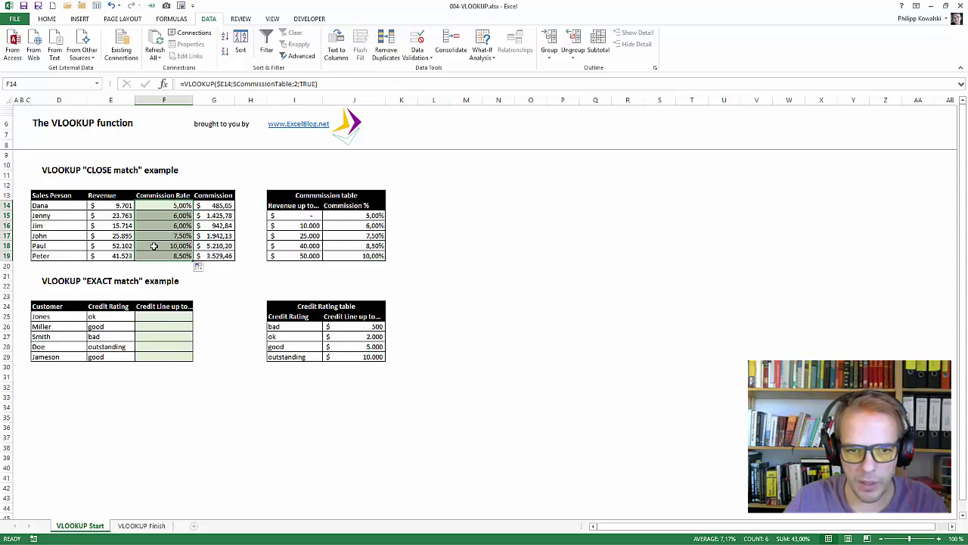
{"action": "left_click", "coordinate": [106, 247]}
{"action": "left_click_drag", "start_coordinate": [75, 251], "coordinate": [215, 251]}
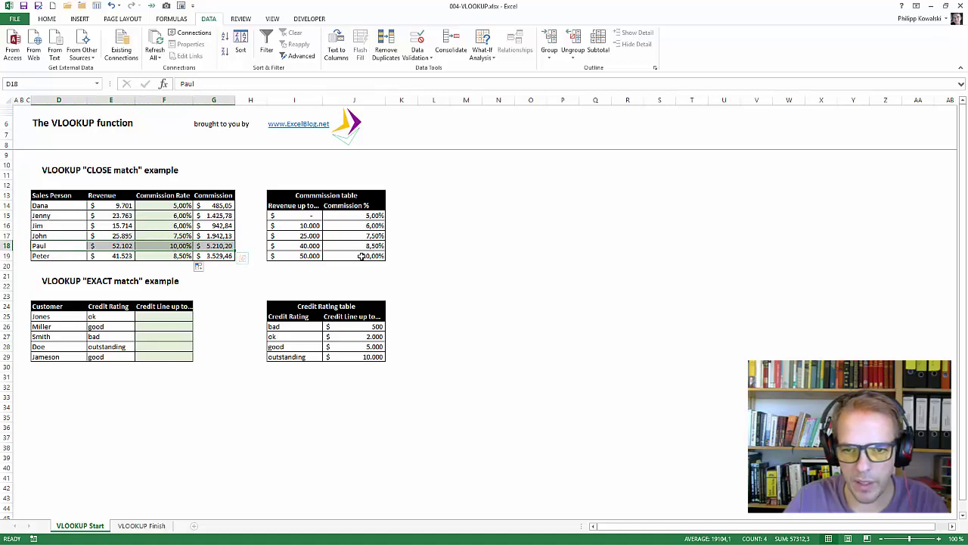
{"action": "left_click_drag", "start_coordinate": [71, 235], "coordinate": [148, 235]}
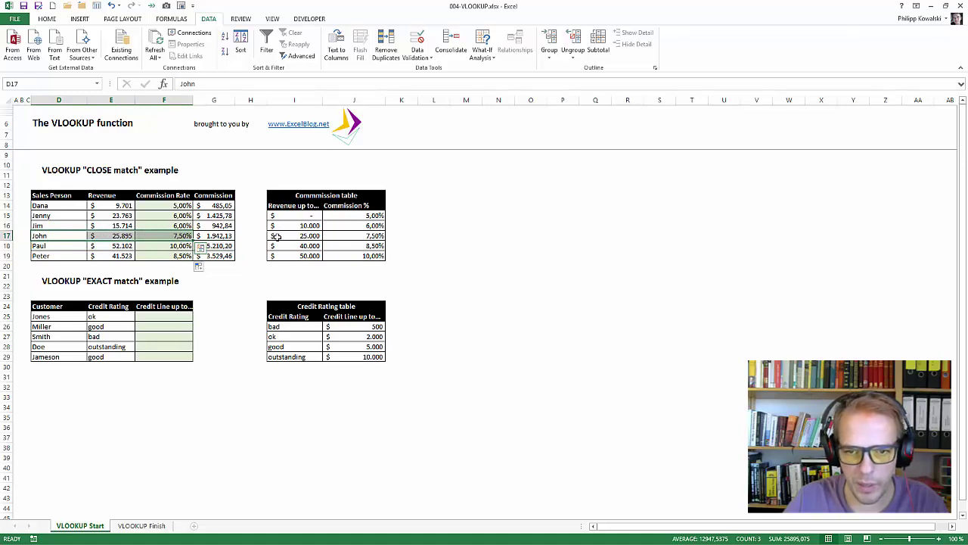
{"action": "left_click_drag", "start_coordinate": [303, 236], "coordinate": [357, 235]}
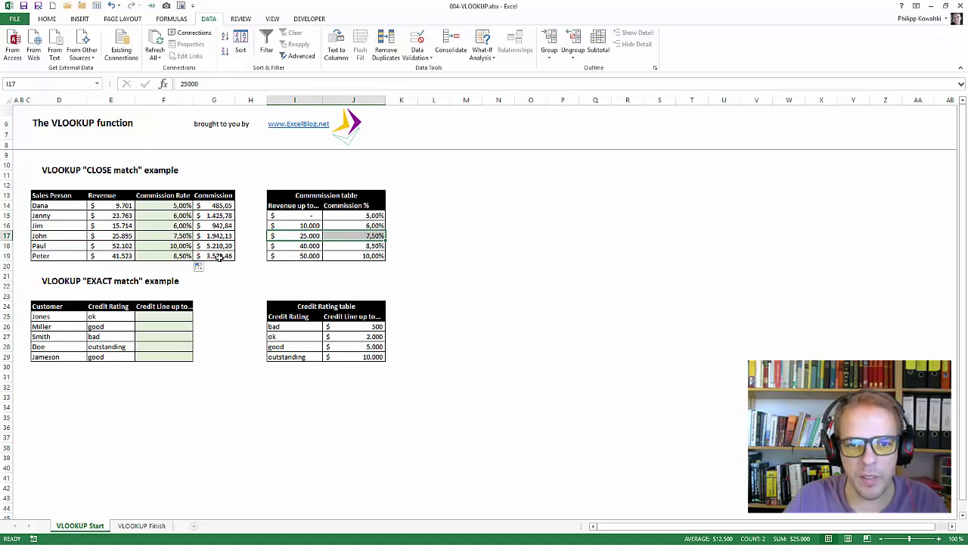
{"action": "left_click", "coordinate": [77, 173]}
{"action": "left_click", "coordinate": [238, 83]}
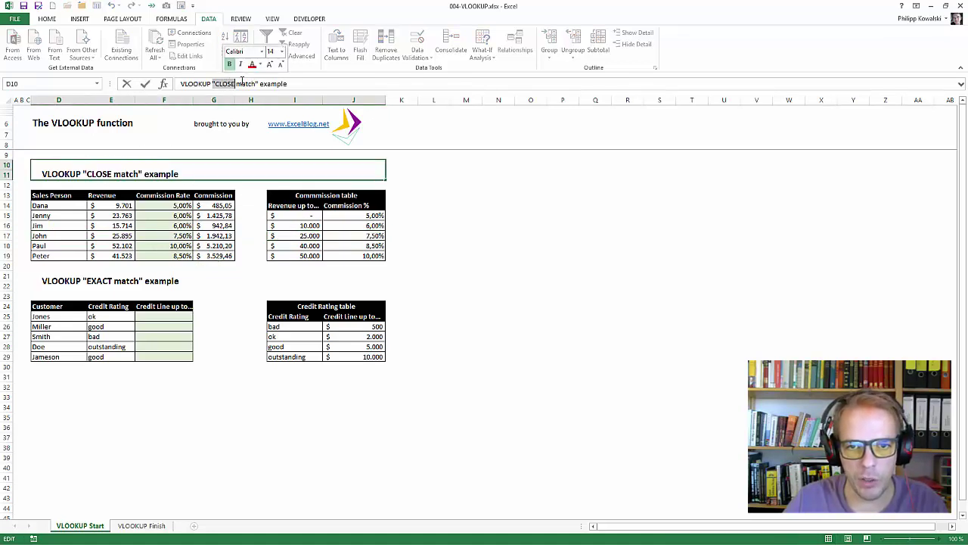
{"action": "key", "text": "shift+Left"}
{"action": "key", "text": "shift+Left"}
{"action": "key", "text": "shift+Left"}
{"action": "key", "text": "shift+Left"}
{"action": "key", "text": "shift+Left"}
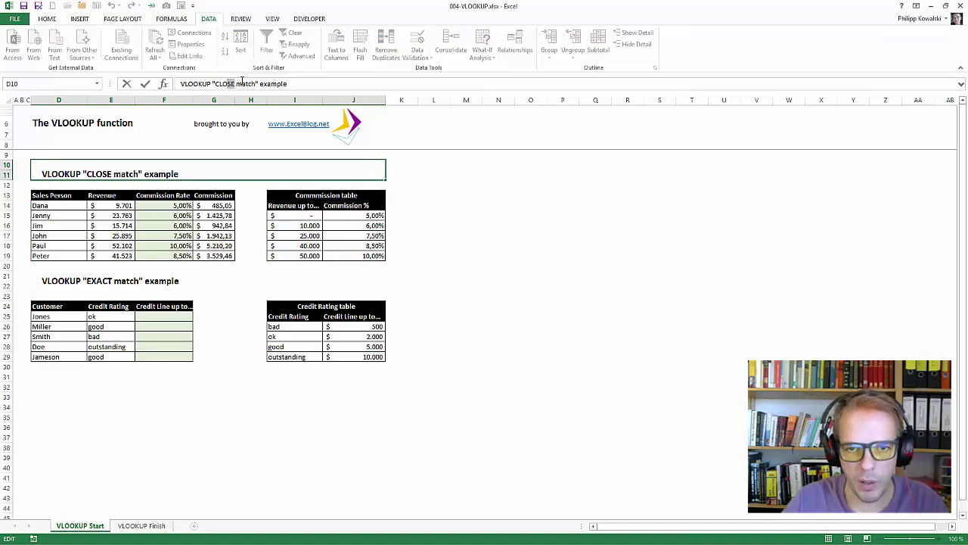
{"action": "type", "text": "APPROXIMA"}
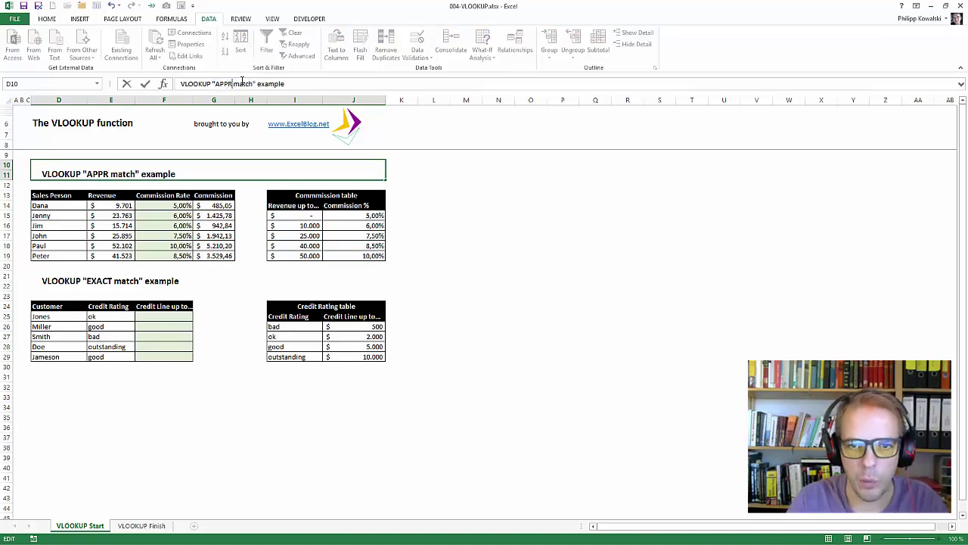
{"action": "type", "text": "TE"}
{"action": "key", "text": "Return"}
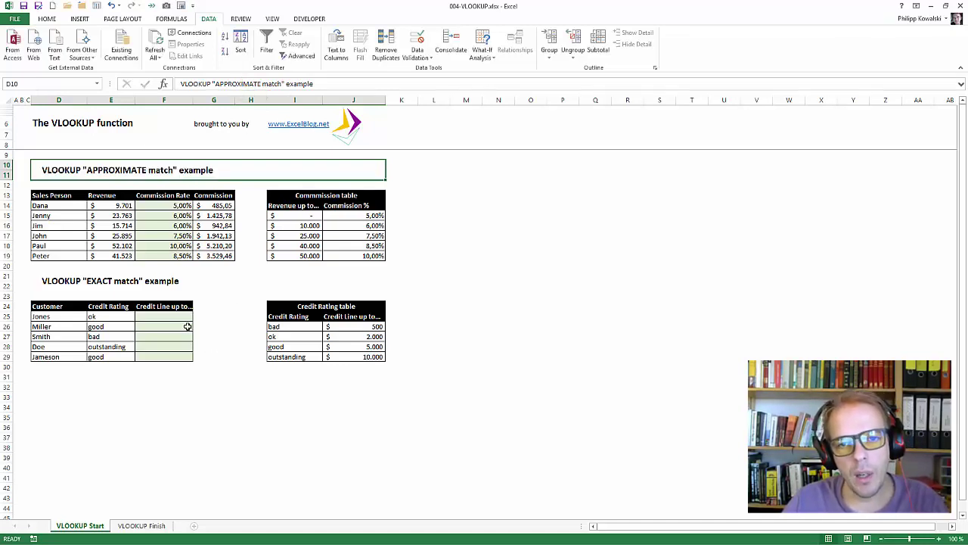
{"action": "left_click_drag", "start_coordinate": [155, 316], "coordinate": [184, 359]}
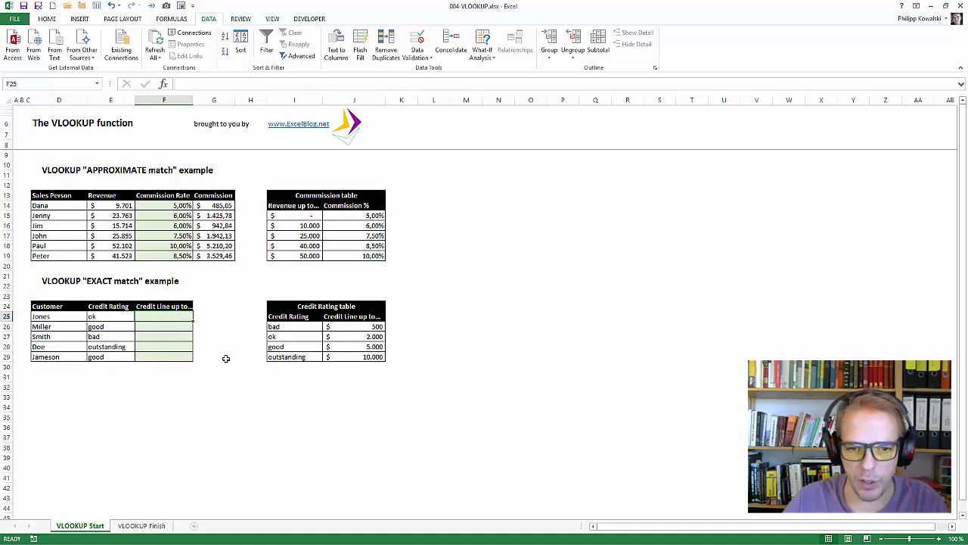
Step: With F25:F29 selected, begin a VLOOKUP in F25 on $E25 against CreditRatingTable
{"action": "key", "text": "shift+Down"}
{"action": "key", "text": "shift+Down"}
{"action": "key", "text": "shift+Down"}
{"action": "key", "text": "shift+Down"}
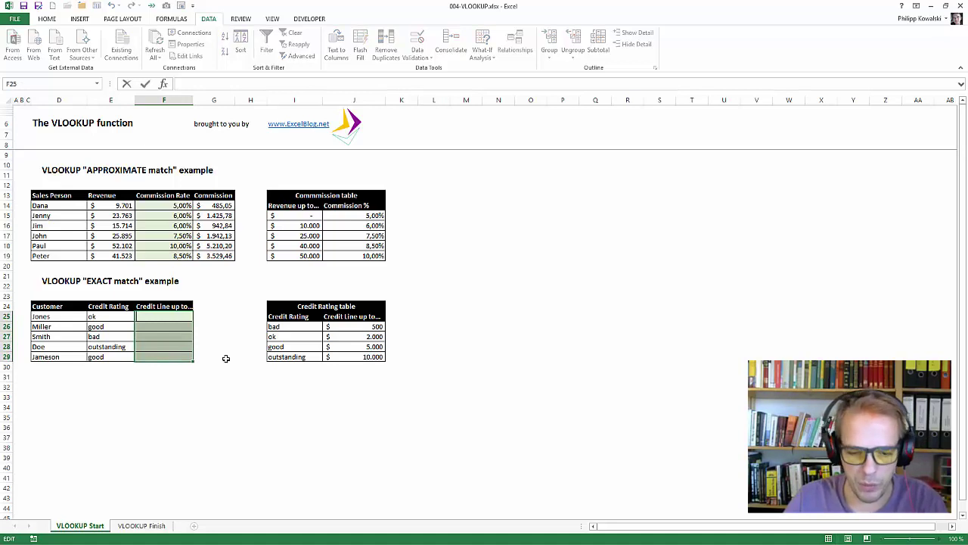
{"action": "type", "text": "=vlo"}
{"action": "key", "text": "Tab"}
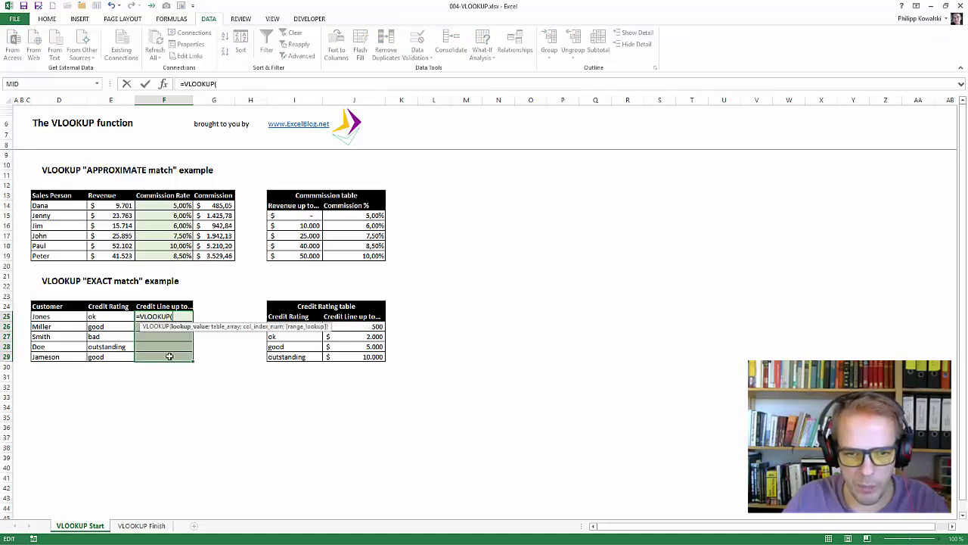
{"action": "left_click", "coordinate": [104, 316]}
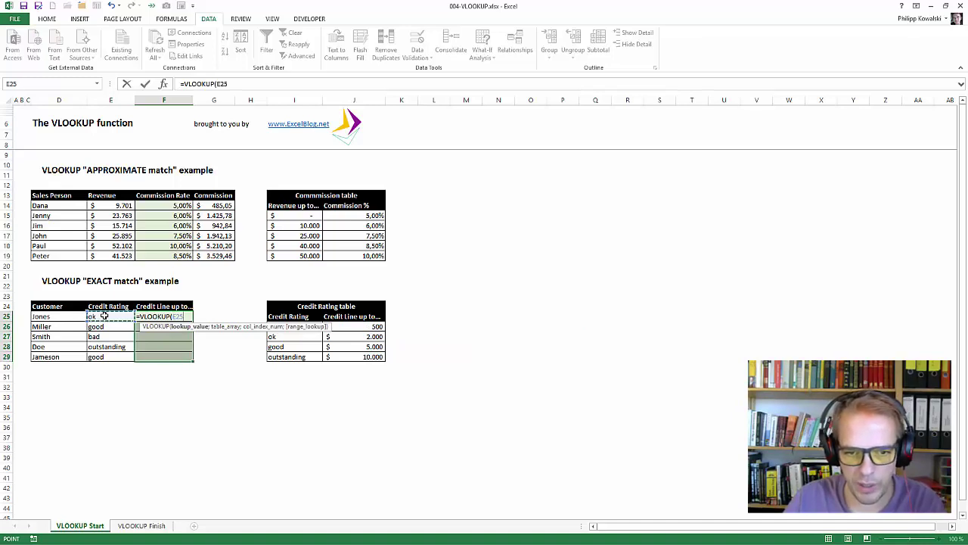
{"action": "key", "text": "F4"}
{"action": "key", "text": "F4"}
{"action": "key", "text": "F4"}
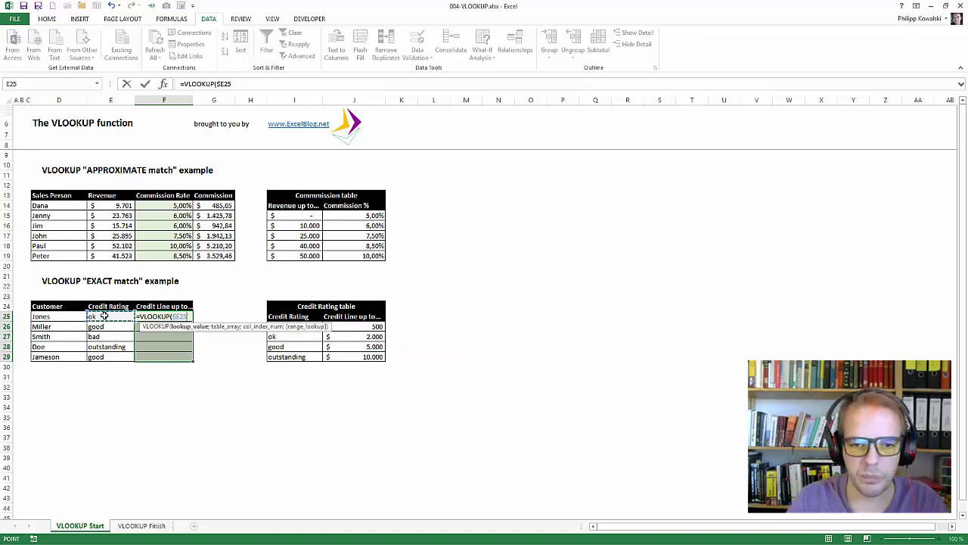
{"action": "type", "text": ";"}
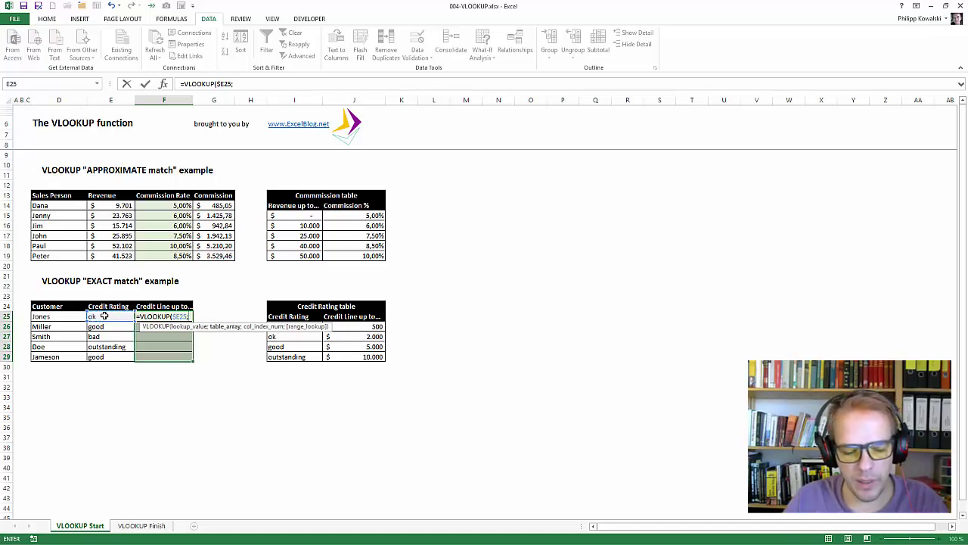
{"action": "type", "text": "S"}
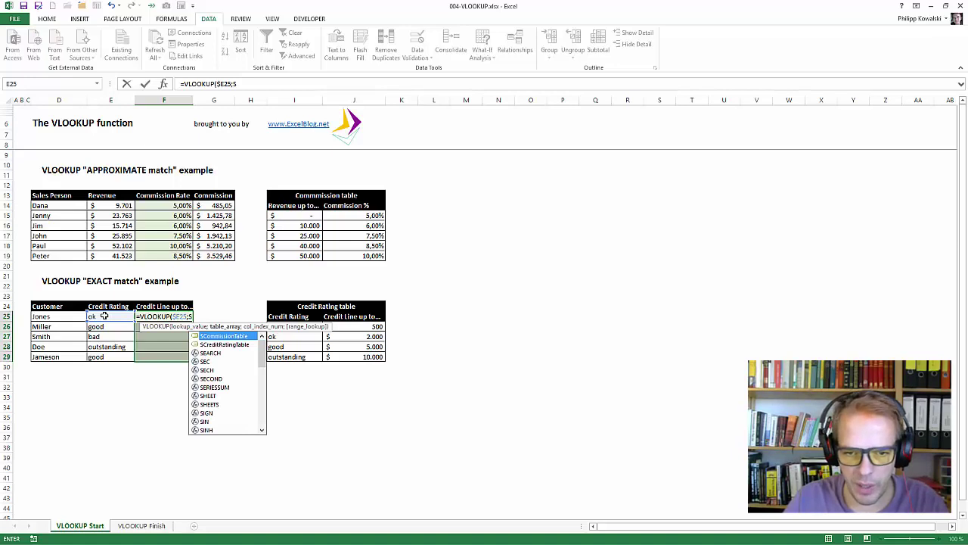
{"action": "key", "text": "Down"}
{"action": "key", "text": "Tab"}
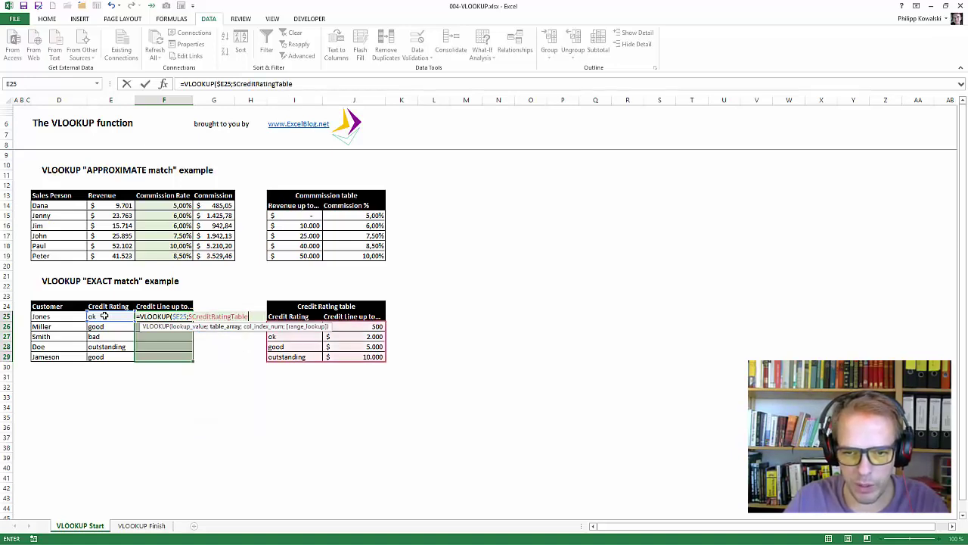
Step: Finish the formula with column 2 and FALSE for exact match, then reselect F25:F29
{"action": "type", "text": ";2"}
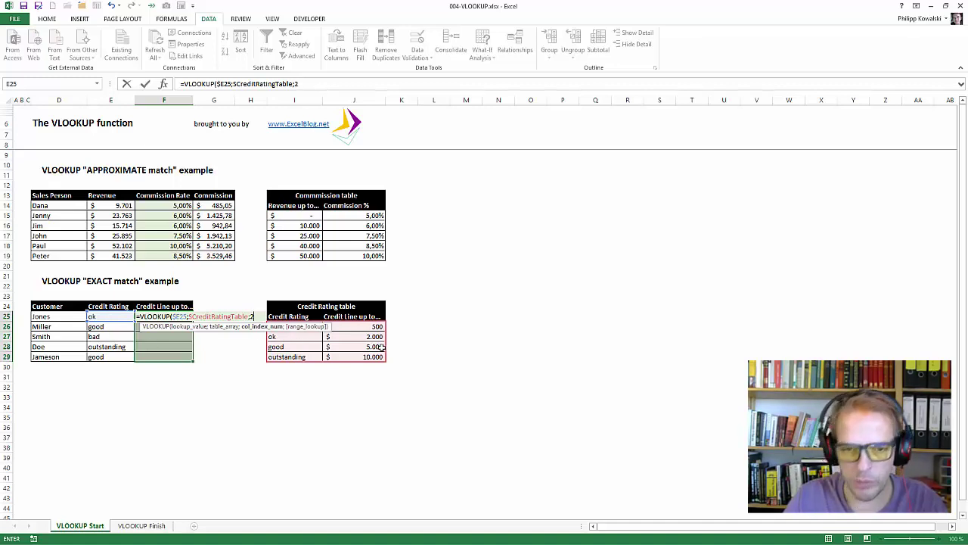
{"action": "type", "text": ";"}
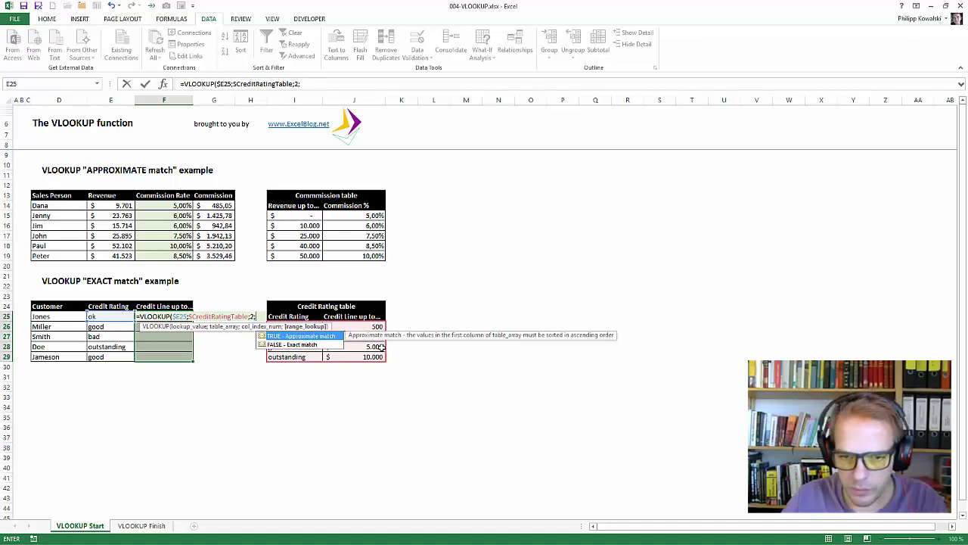
{"action": "left_click", "coordinate": [330, 345]}
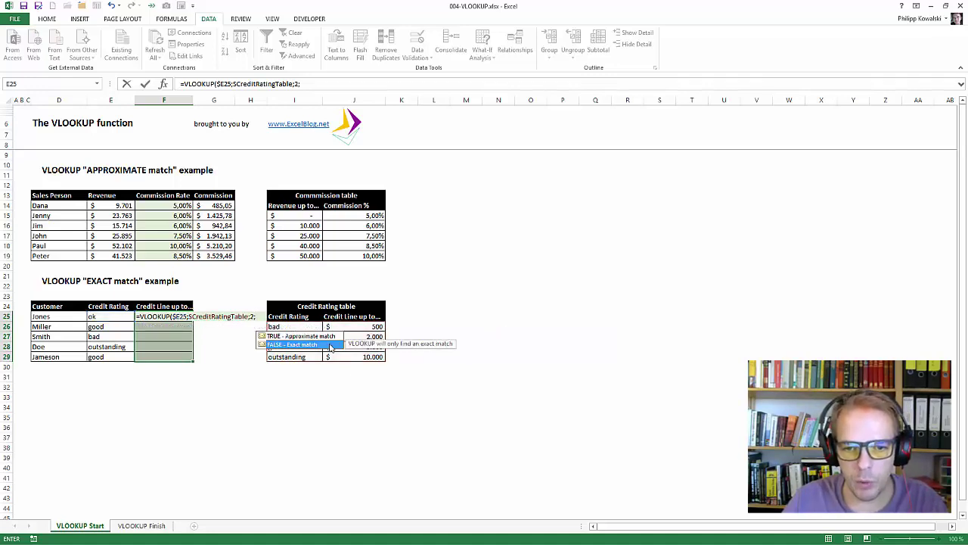
{"action": "double_click", "coordinate": [330, 345]}
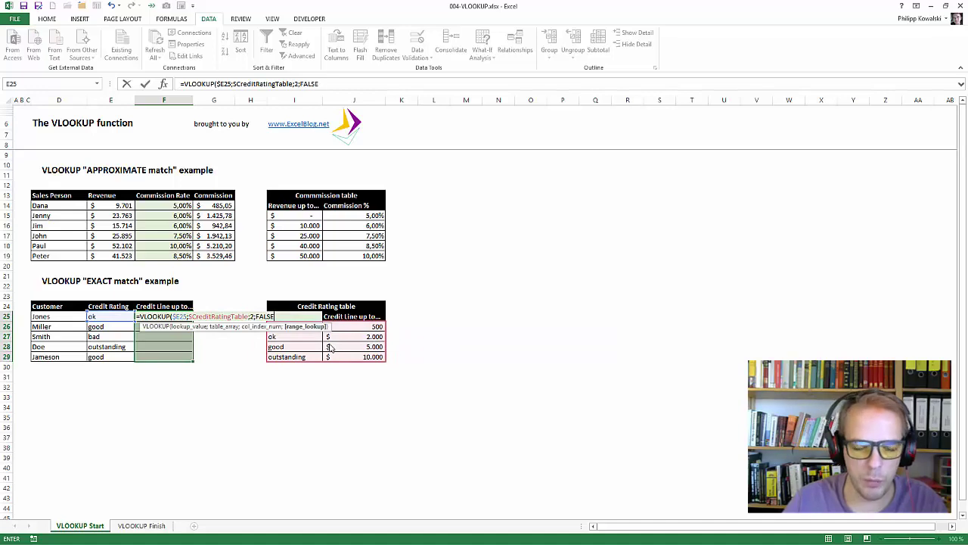
{"action": "type", "text": ")"}
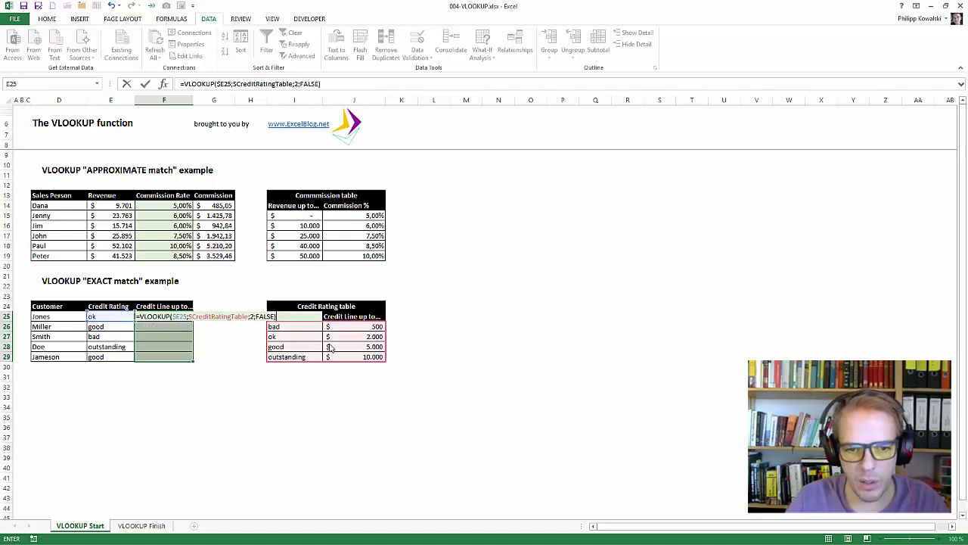
{"action": "key", "text": "Return"}
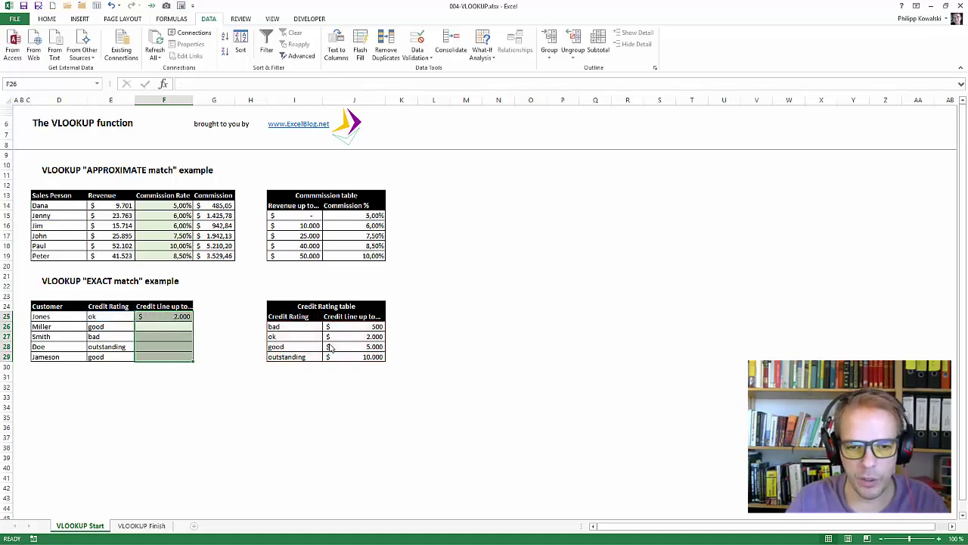
{"action": "key", "text": "Up"}
{"action": "key", "text": "shift+Down"}
{"action": "key", "text": "shift+Down"}
{"action": "key", "text": "shift+Down"}
{"action": "key", "text": "shift+Down"}
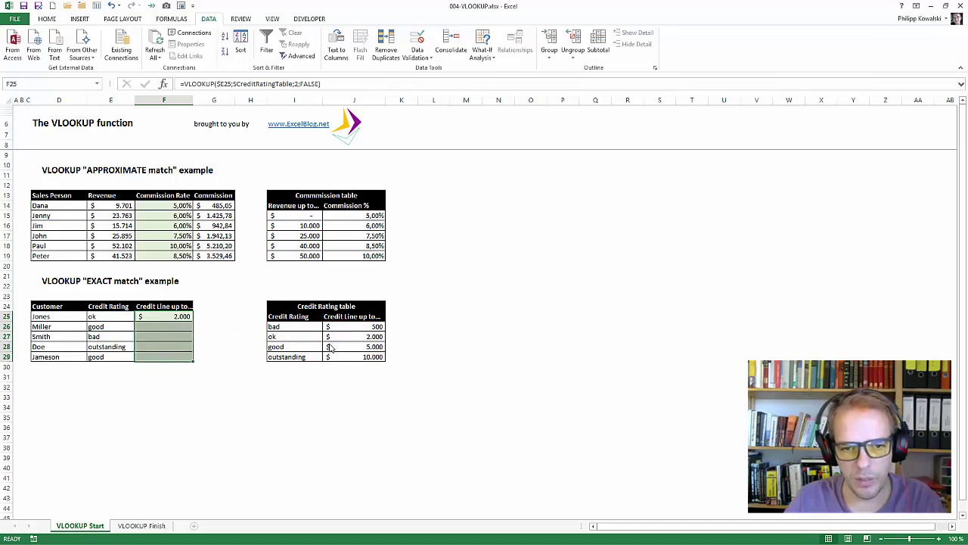
Step: Fill the formula into F25:F29 and point out the third and fourth results, 500 and 10.000
{"action": "key", "text": "F2"}
{"action": "key", "text": "ctrl+Return"}
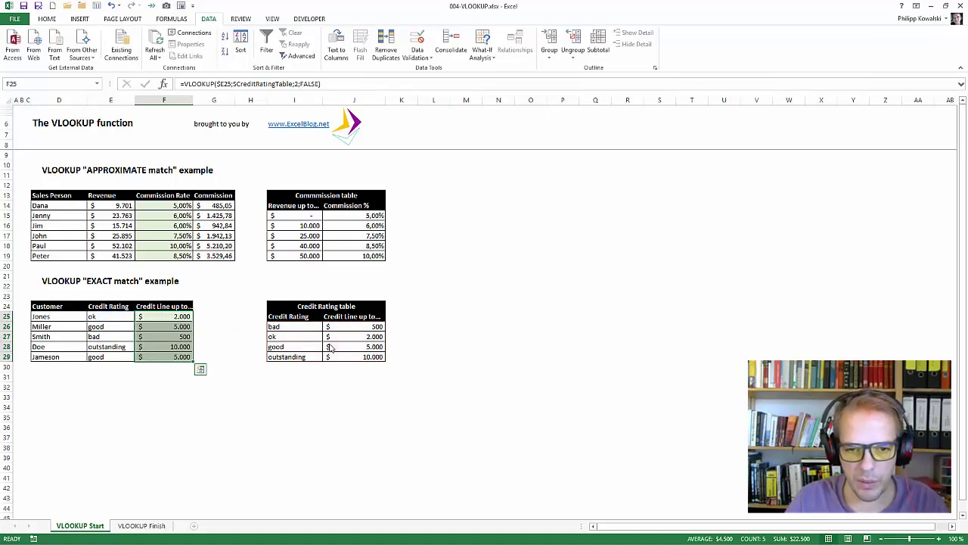
{"action": "left_click", "coordinate": [49, 338]}
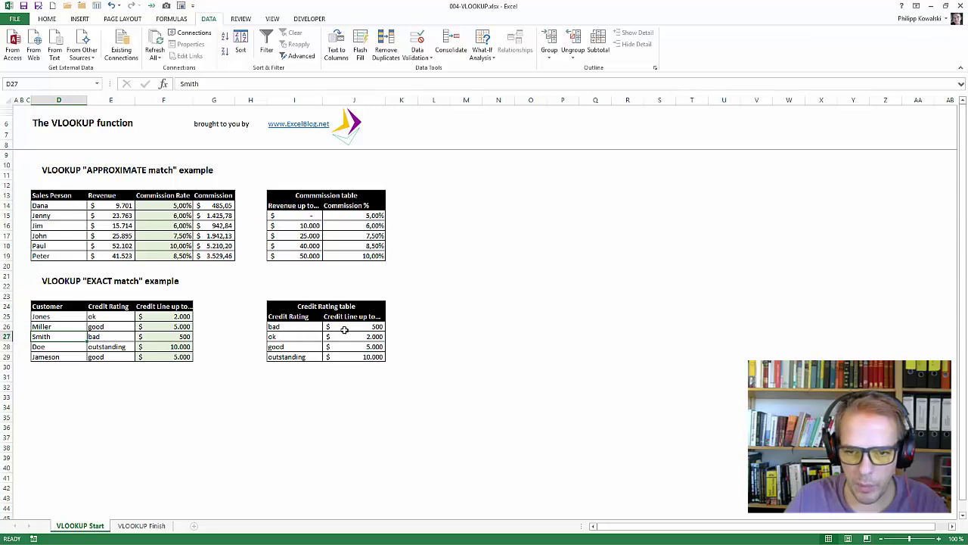
{"action": "left_click", "coordinate": [68, 346]}
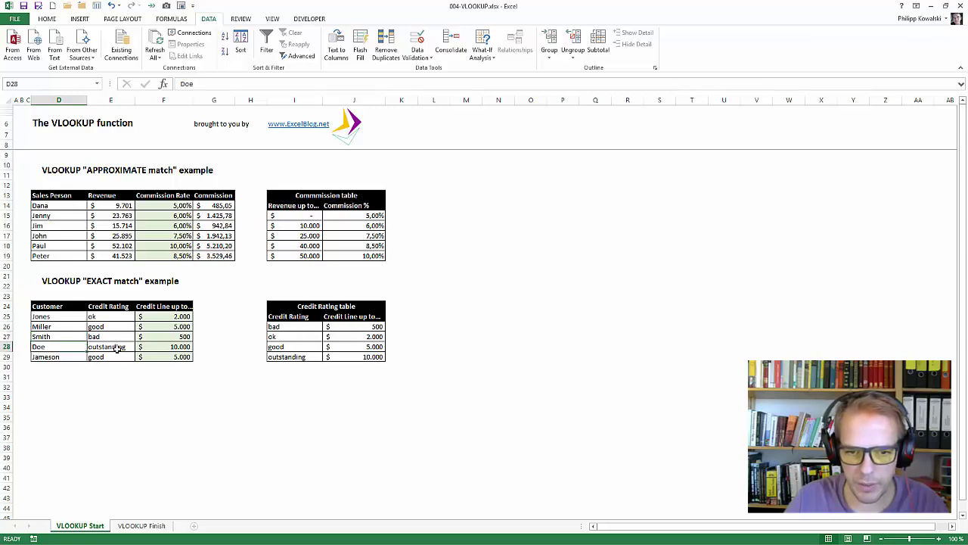